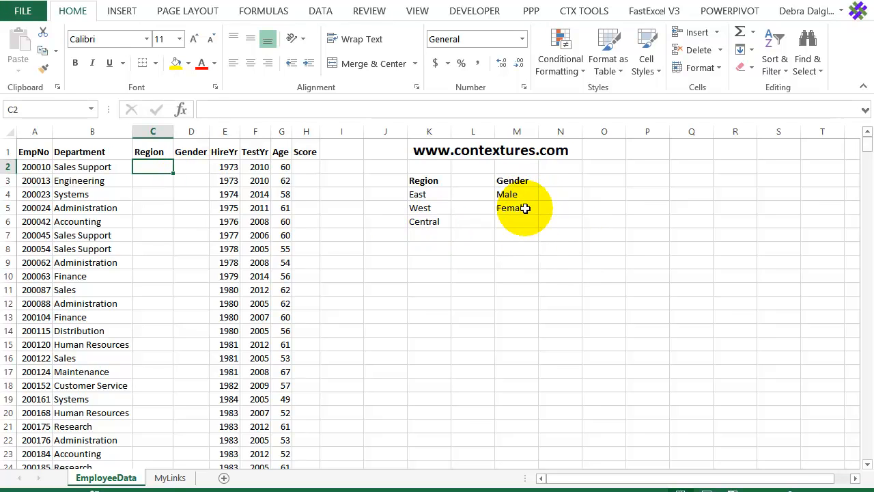
Enter the formula =RANDBETWEEN(30,100) in cell H2, the first row of the Score column
left_click(304, 168)
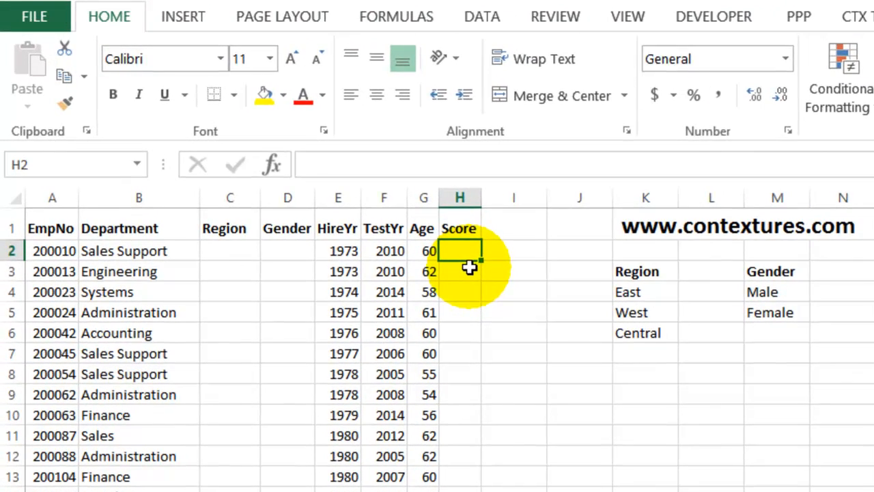
type("=randb")
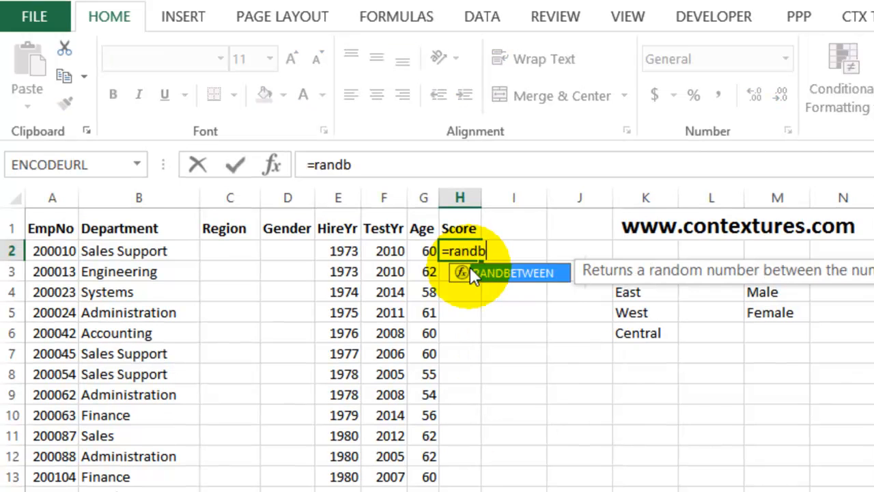
double_click(470, 272)
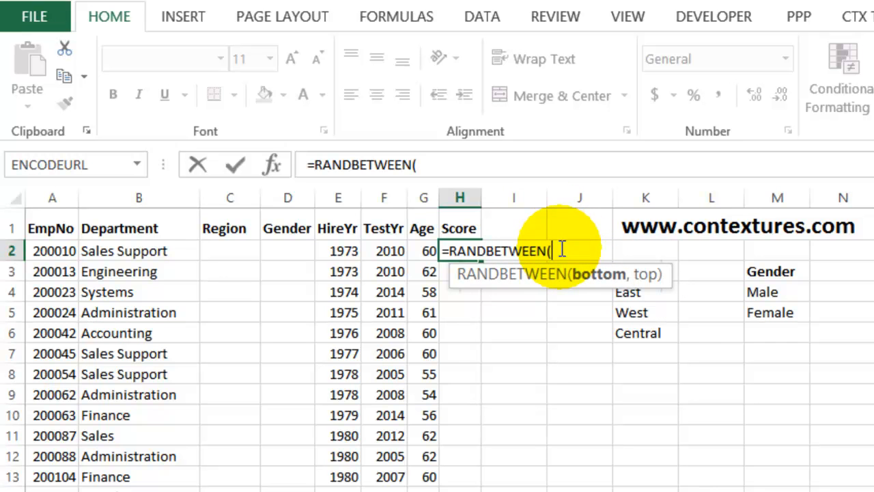
type("30,")
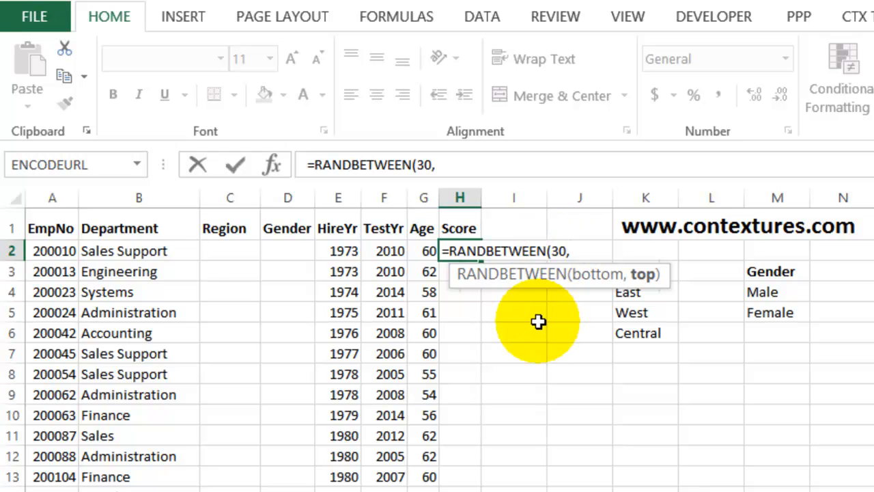
type("100)")
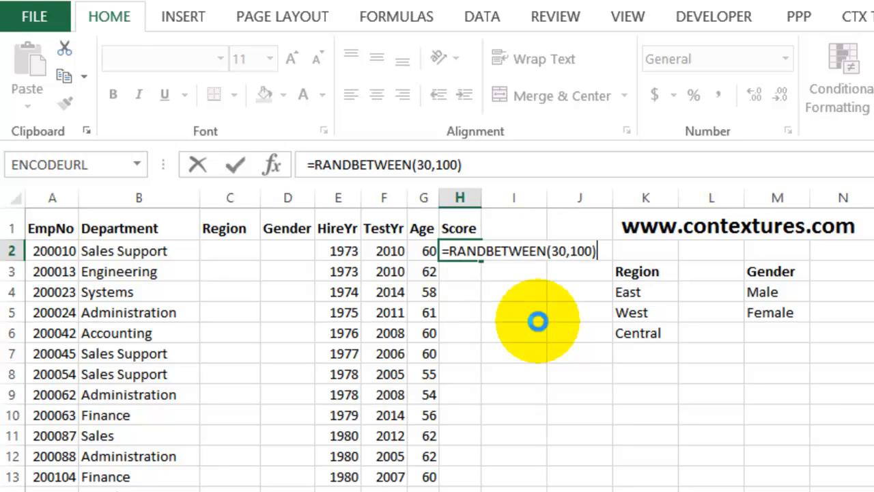
key("Return")
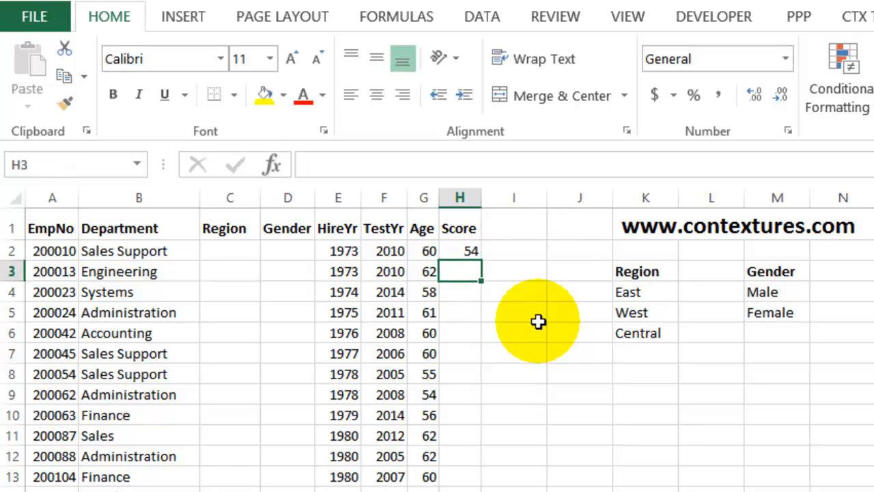
Copy the random score formula in H2 down the rest of the Score column
left_click(463, 252)
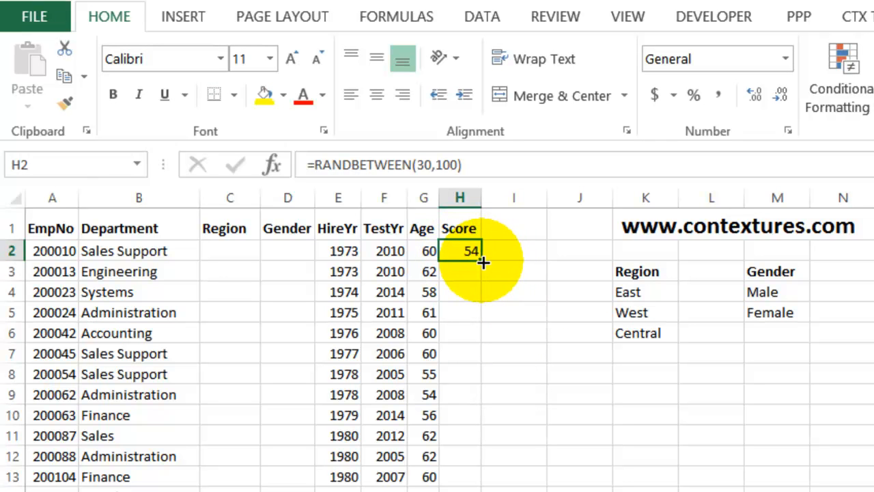
double_click(483, 263)
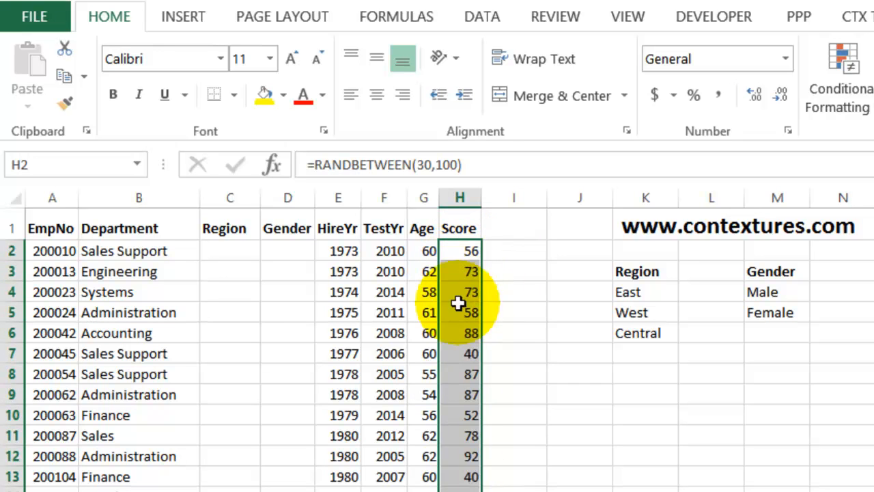
left_click(456, 251)
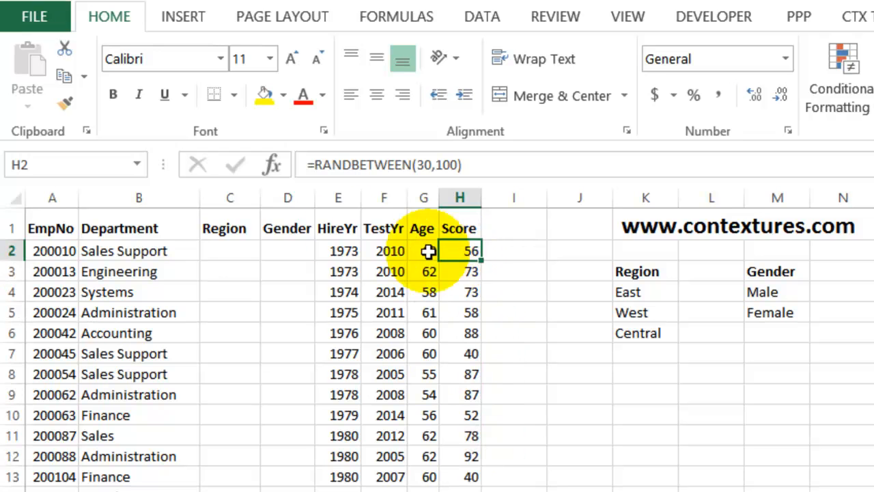
Start a CHOOSE formula in cell D2 of the Gender column, with RANDBETWEEN(1,2) as its index number
left_click(230, 250)
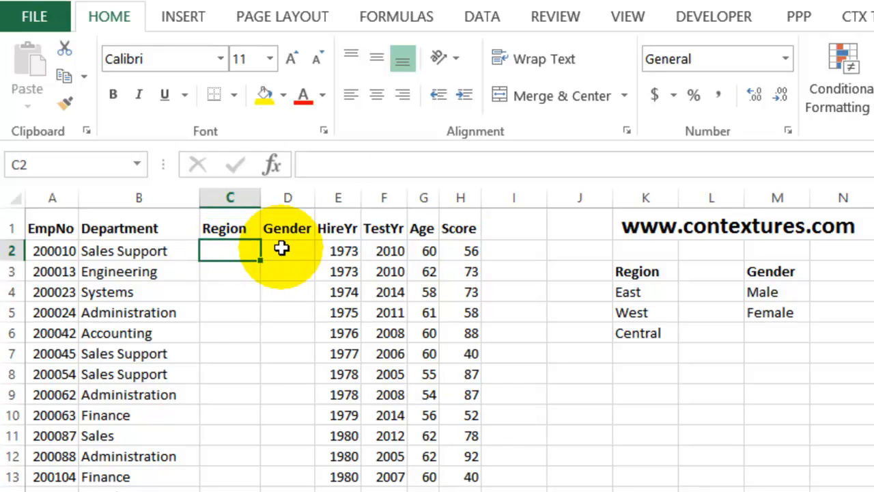
left_click(282, 249)
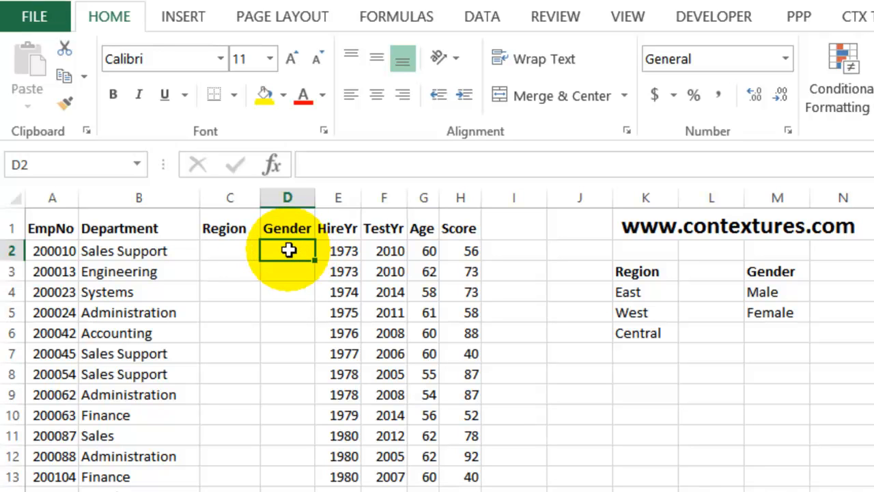
type("=")
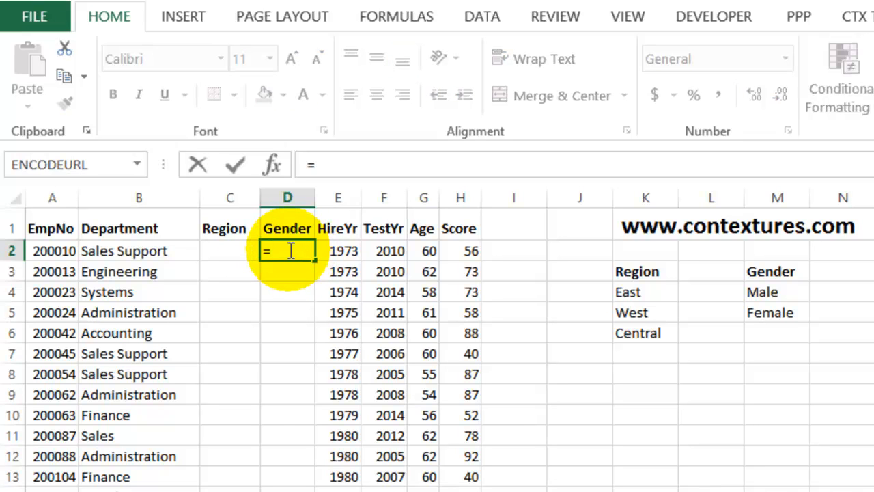
type("choose(")
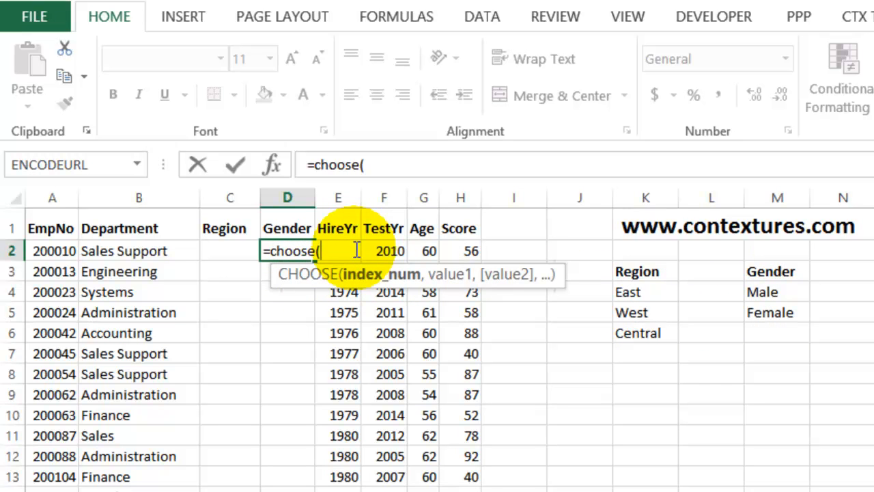
type("randb")
key("Tab")
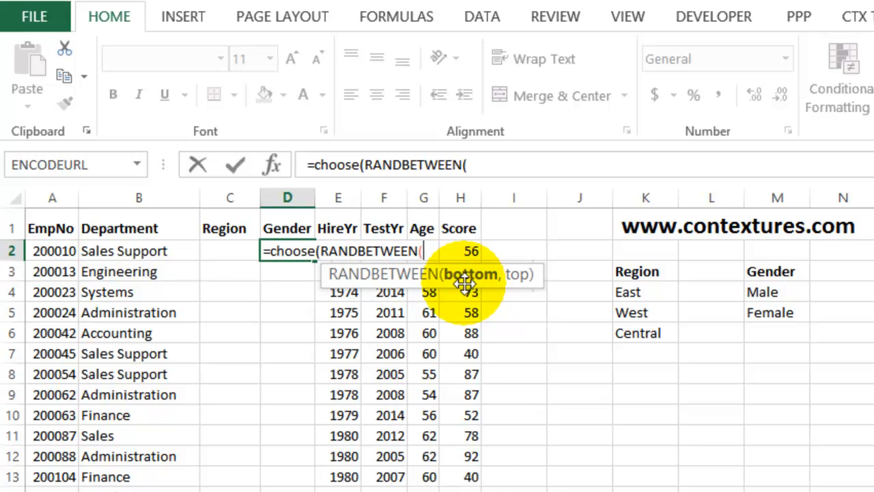
type("1")
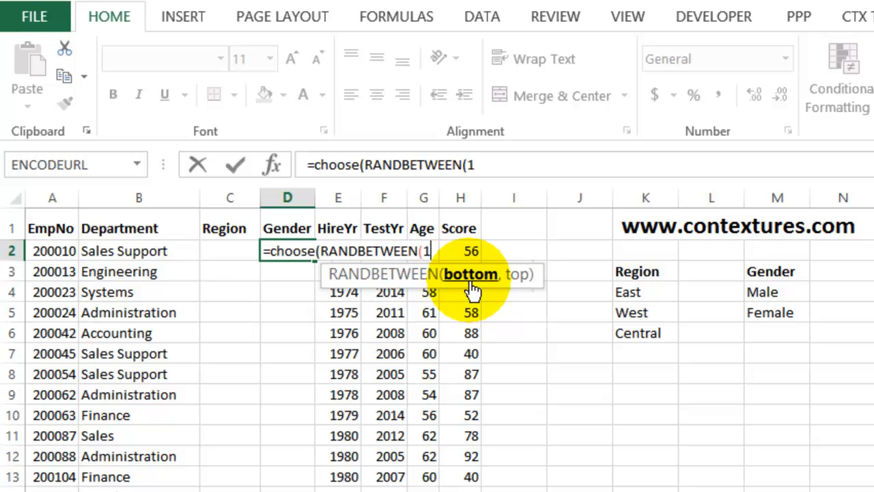
type(",")
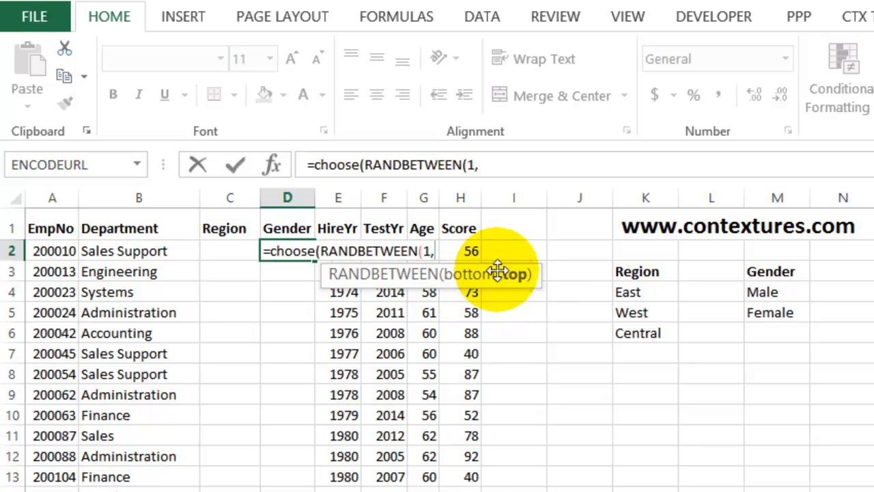
type("2")
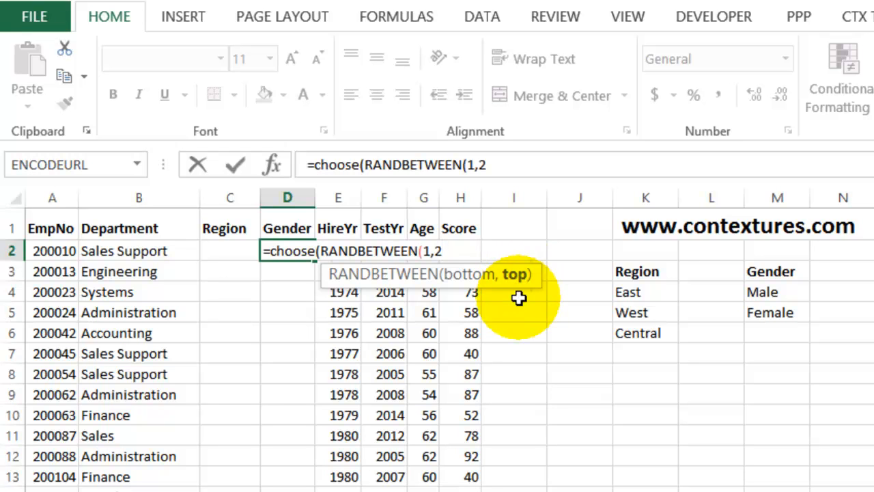
type(")")
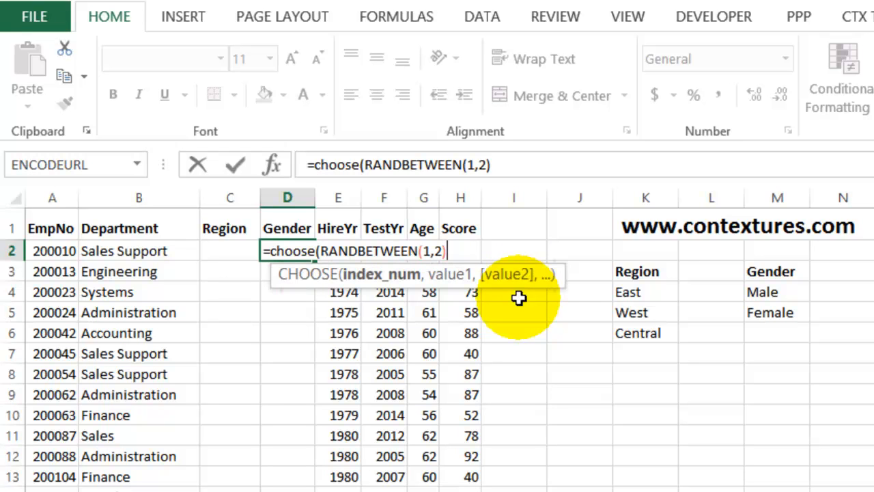
type(",")
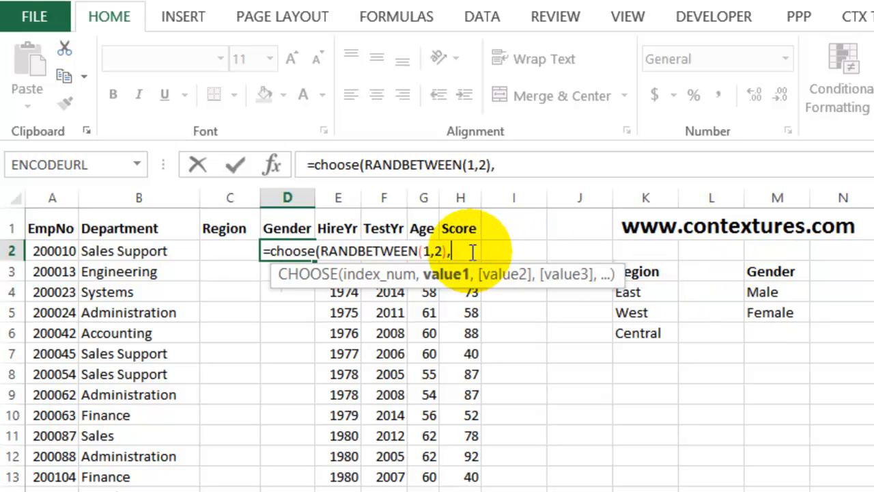
Complete D2's CHOOSE formula with the values "Male" and "Female" and enter it
type("\"Male\"")
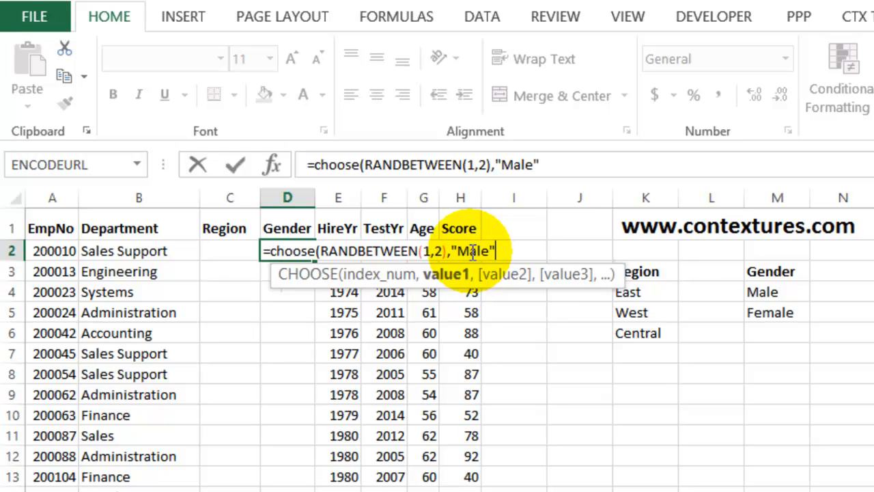
type(",")
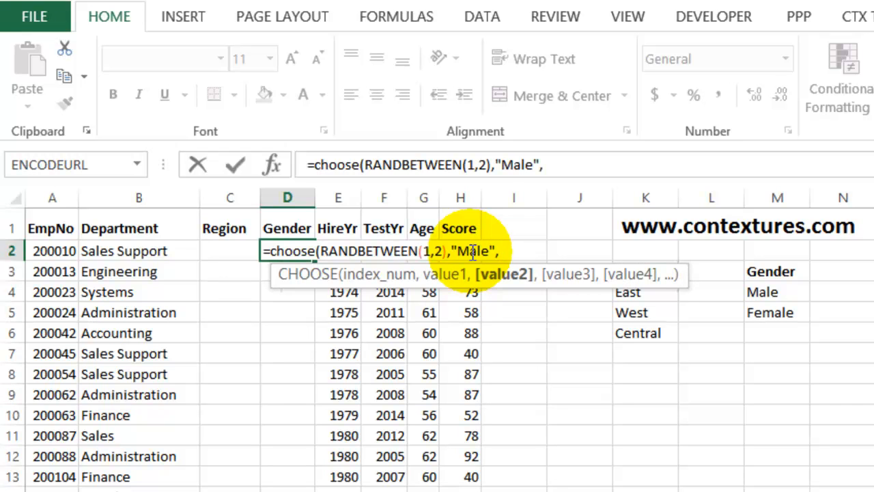
type("\"Female")
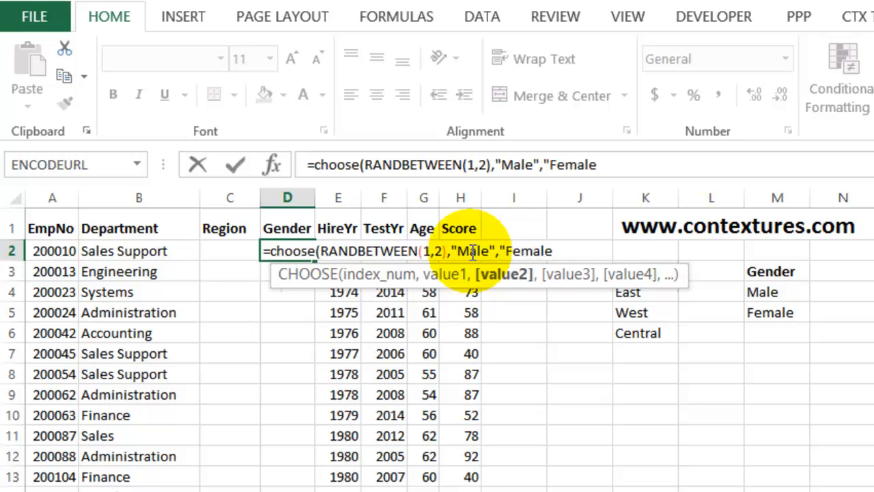
type("\")")
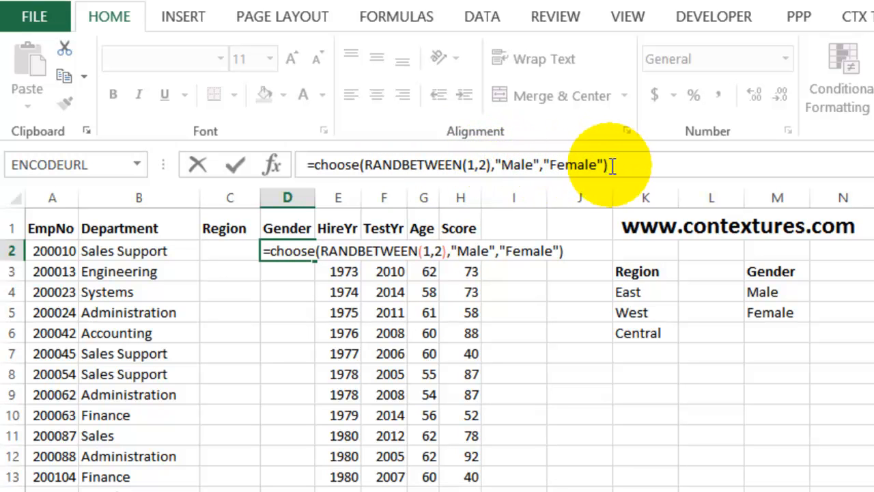
key("Return")
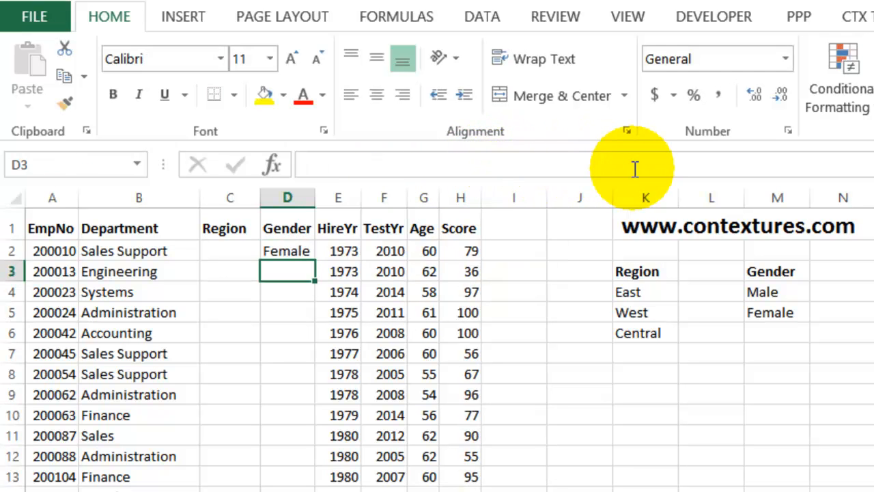
Copy the CHOOSE formula in D2 down the rest of the Gender column
left_click(305, 253)
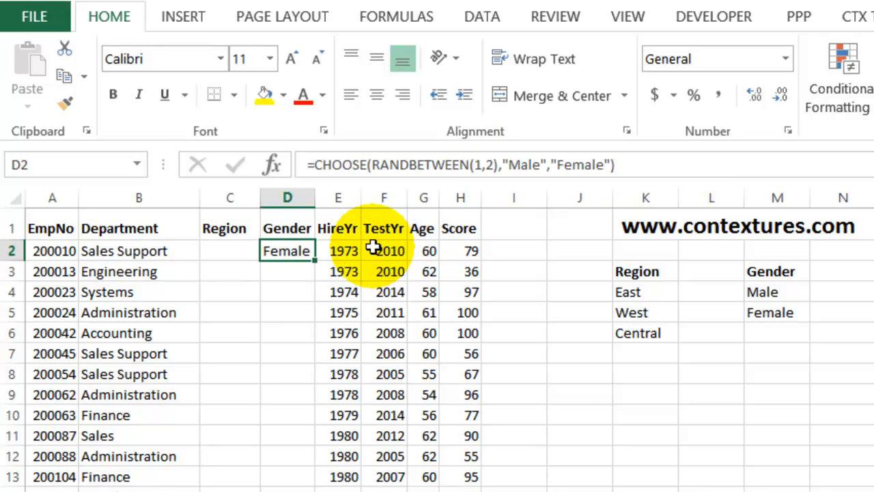
double_click(316, 261)
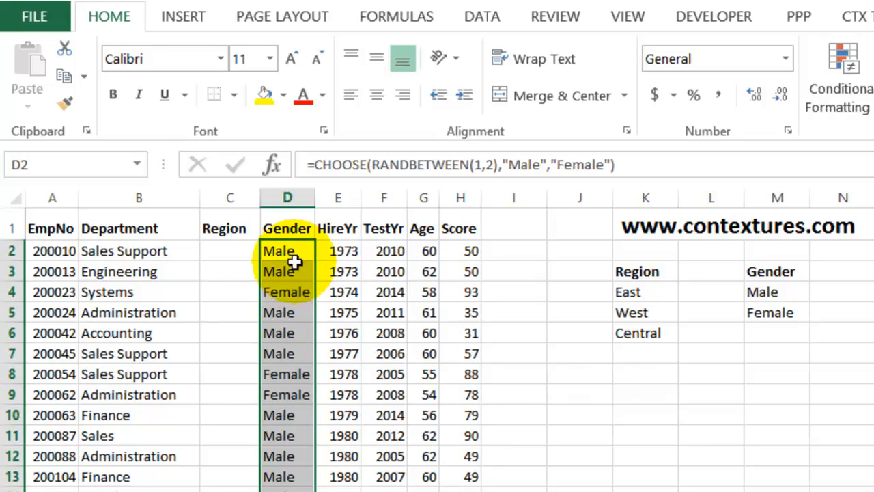
left_click(306, 252)
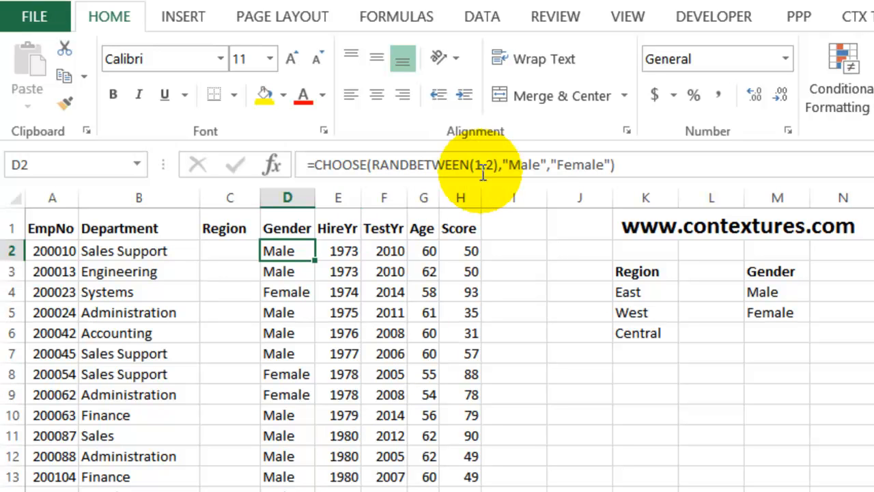
Start a CHOOSE formula in cell C2 of the Region column, with RANDBETWEEN(1,3) as its index number
left_click(227, 251)
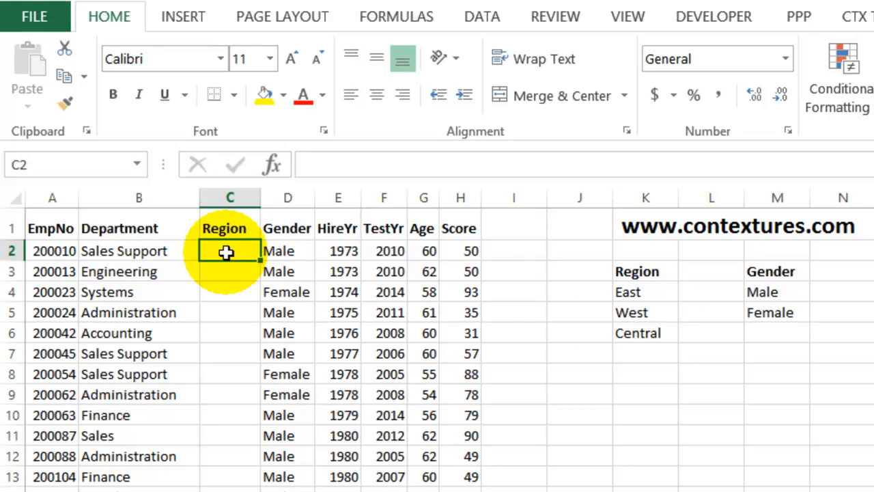
type("=")
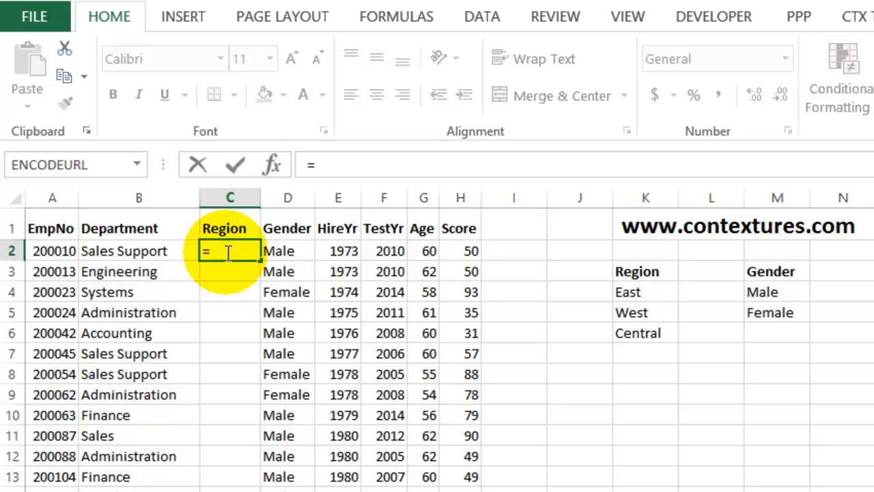
type("choose(")
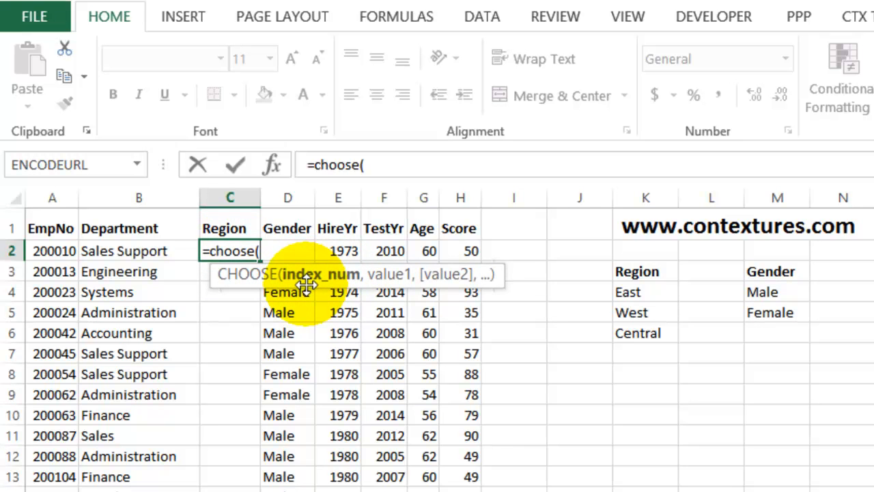
type("ran")
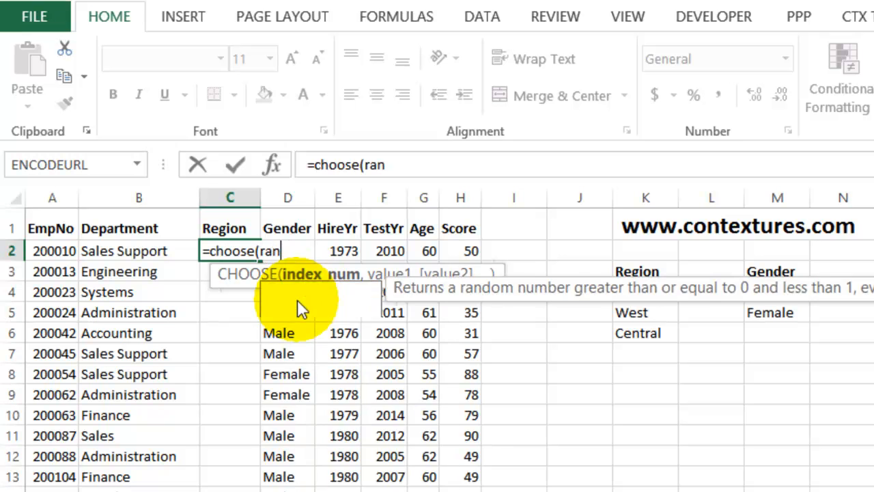
type("dbetween(")
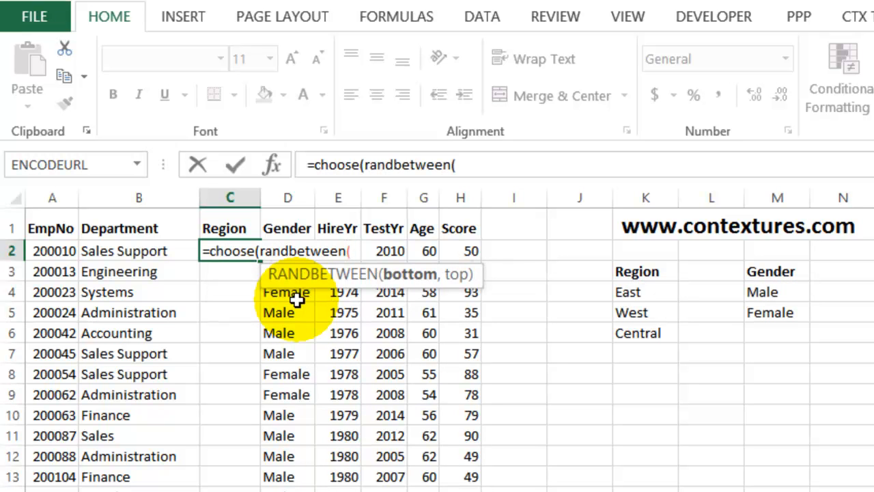
type("1,")
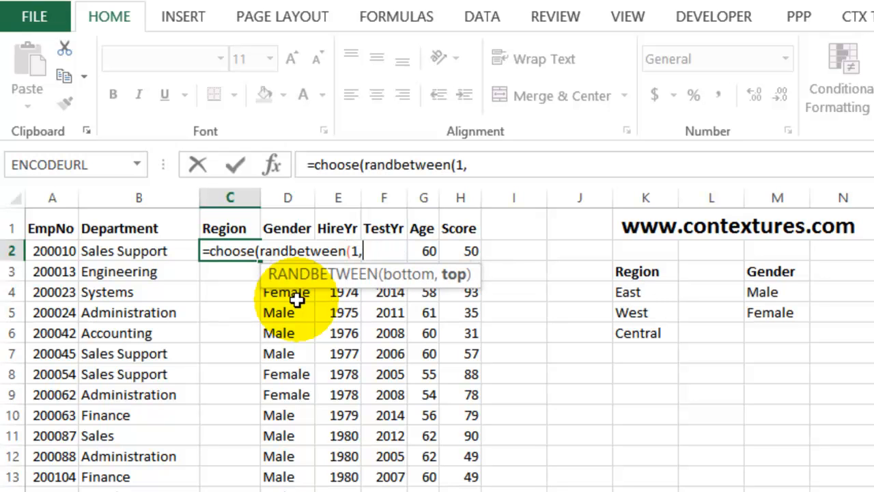
type("3),")
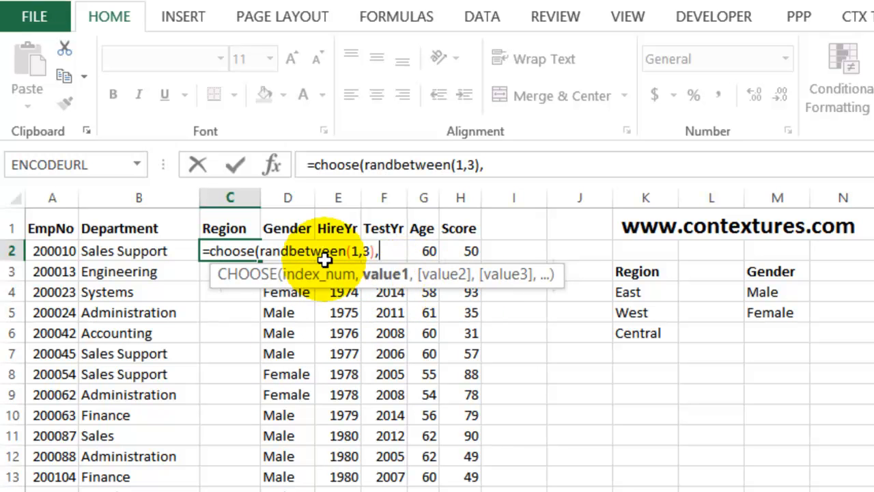
Complete C2's CHOOSE formula with absolute references to the region names in $K$4, $K$5 and $K$6, and enter it
left_click(656, 292)
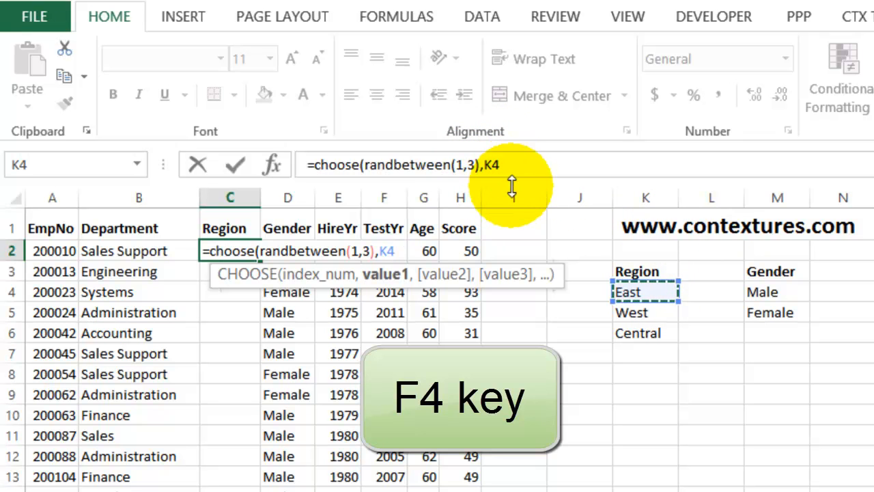
key("F4")
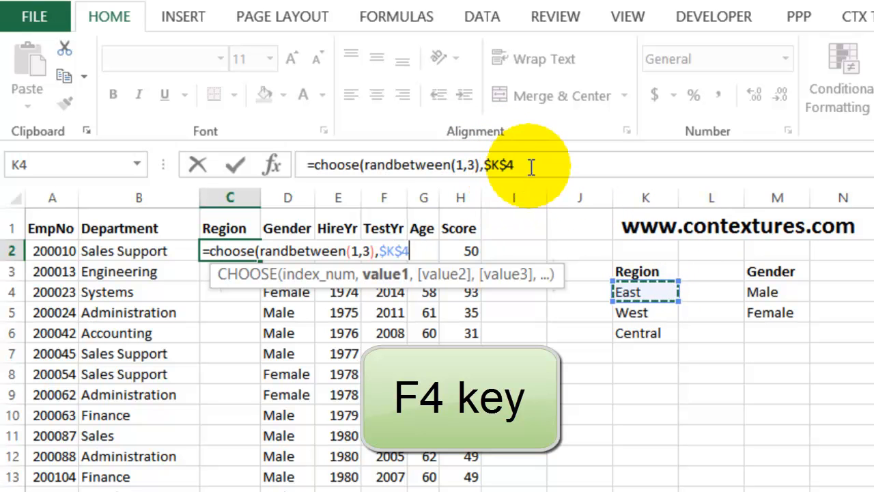
left_click(530, 165)
type(",")
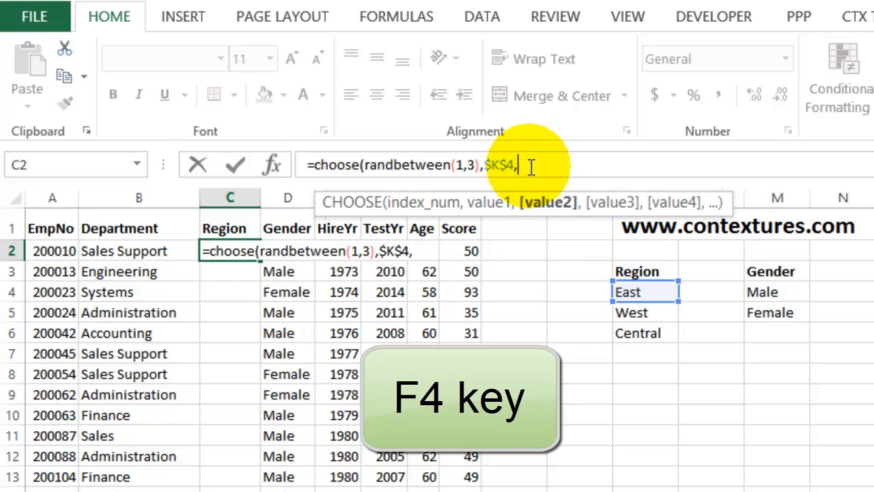
left_click(635, 313)
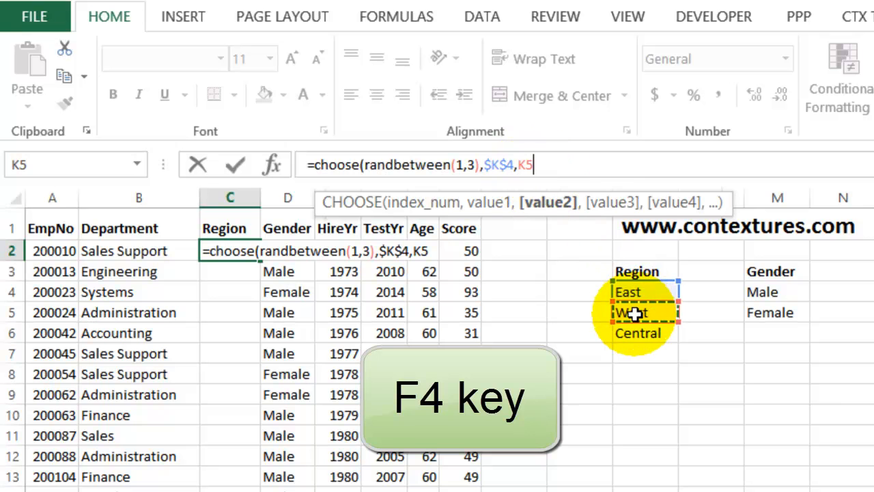
key("F4")
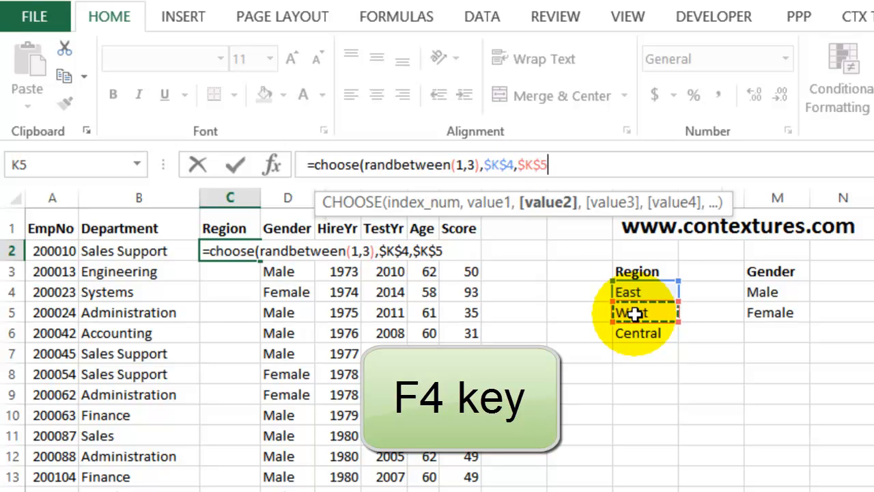
type(",")
left_click(641, 333)
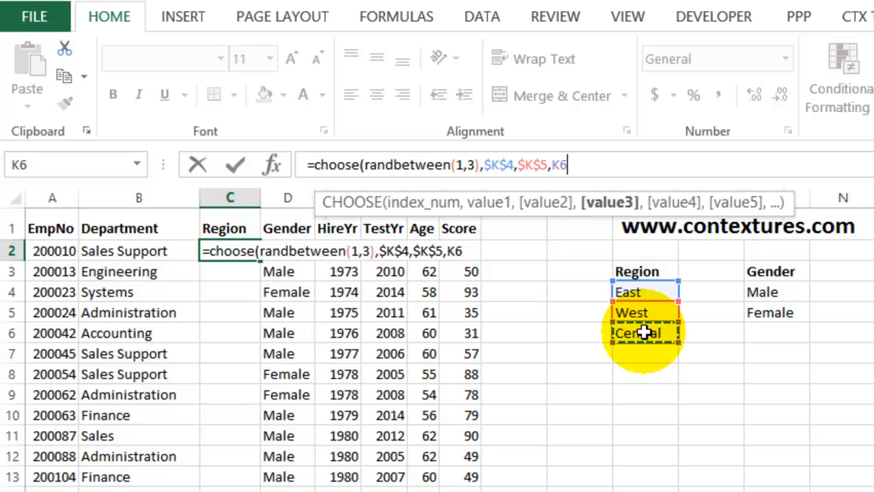
key("F4")
type(")")
key("Return")
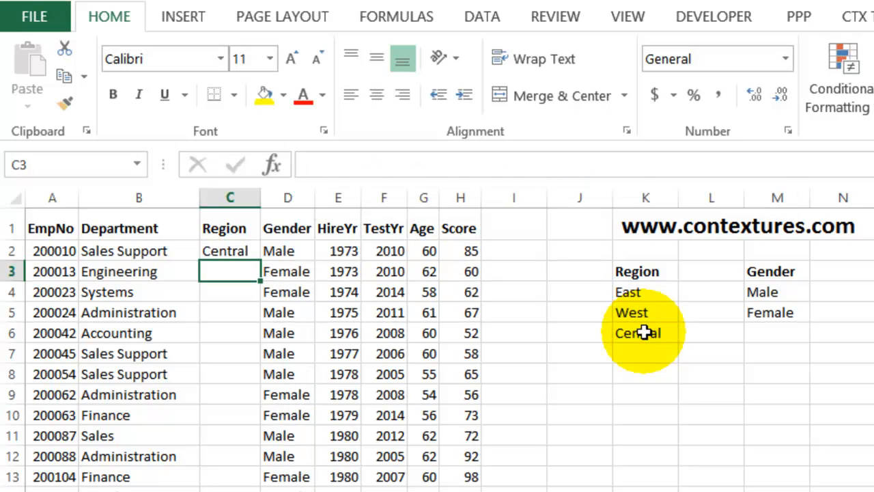
Copy the CHOOSE formula in C2 down the rest of the Region column
left_click(239, 251)
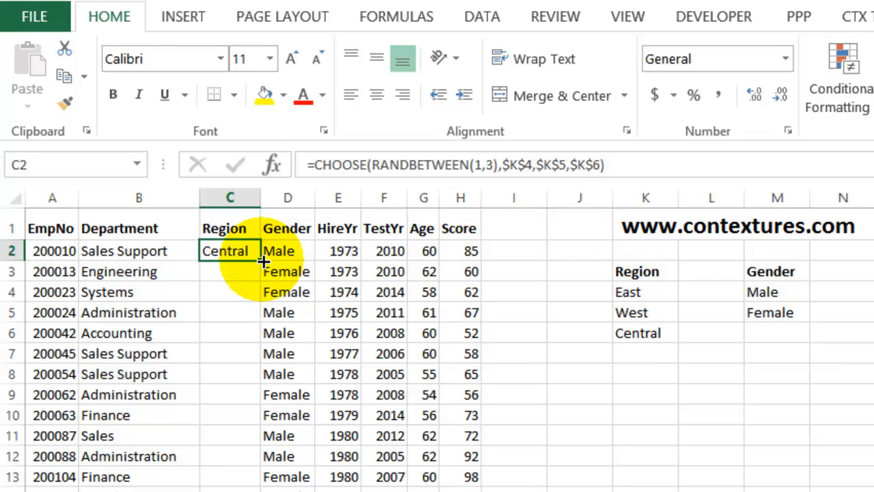
double_click(263, 260)
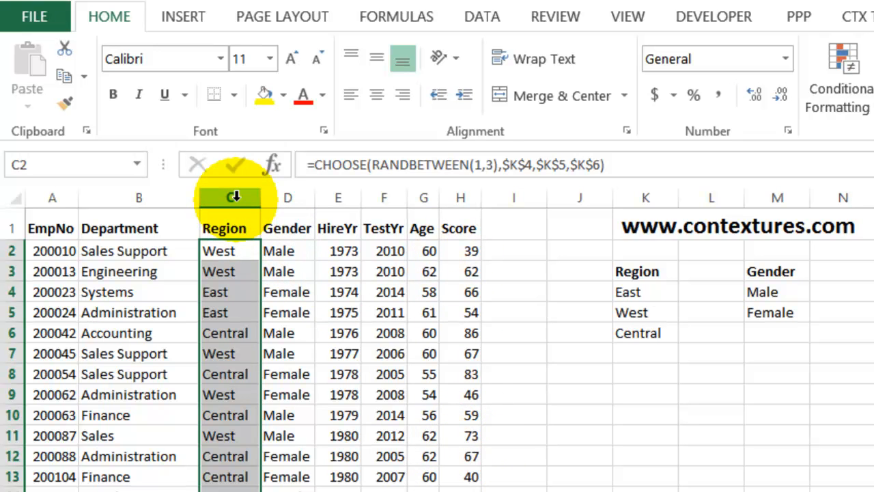
Replace the formulas in the Region, Gender and Score columns with values only, keeping them in the same columns
left_click_drag(231, 196, 302, 240)
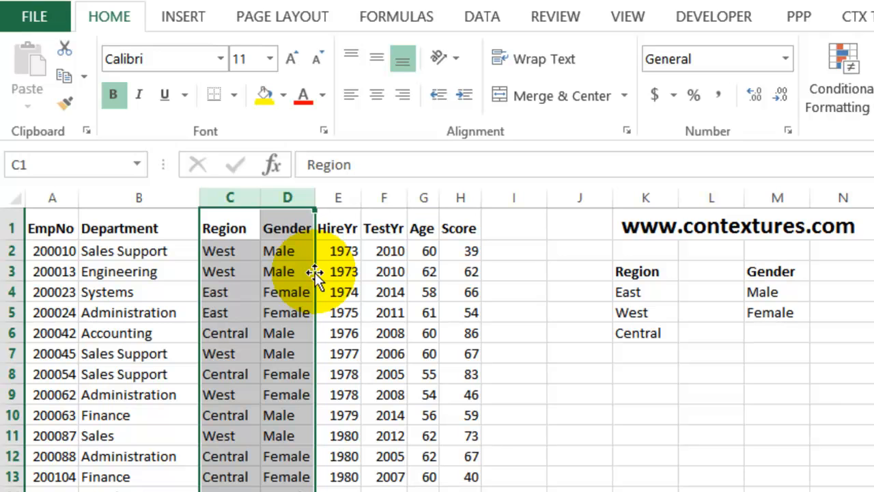
mouse_move(315, 271)
left_mouse_down()
mouse_move(332, 279)
mouse_move(306, 274)
left_mouse_up()
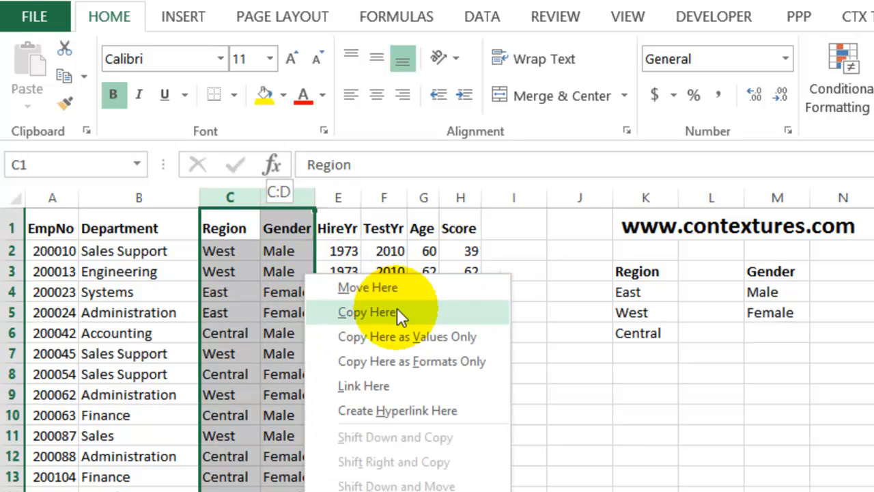
left_click(404, 338)
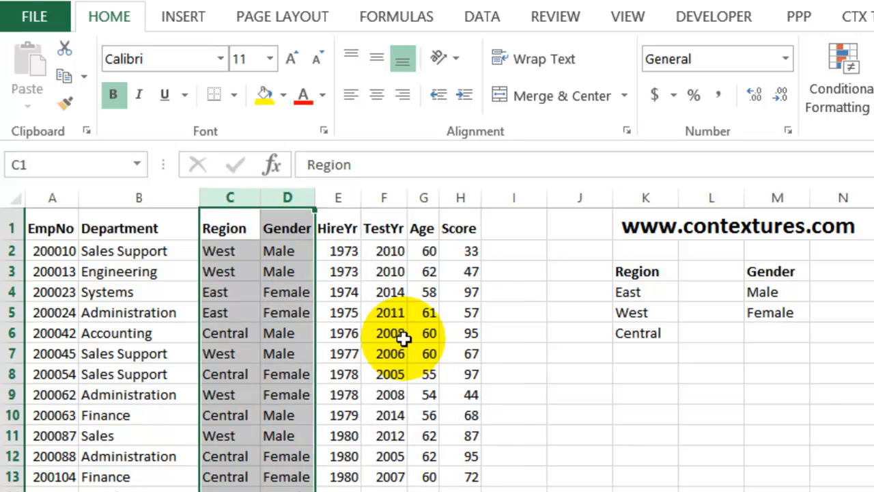
left_click(463, 197)
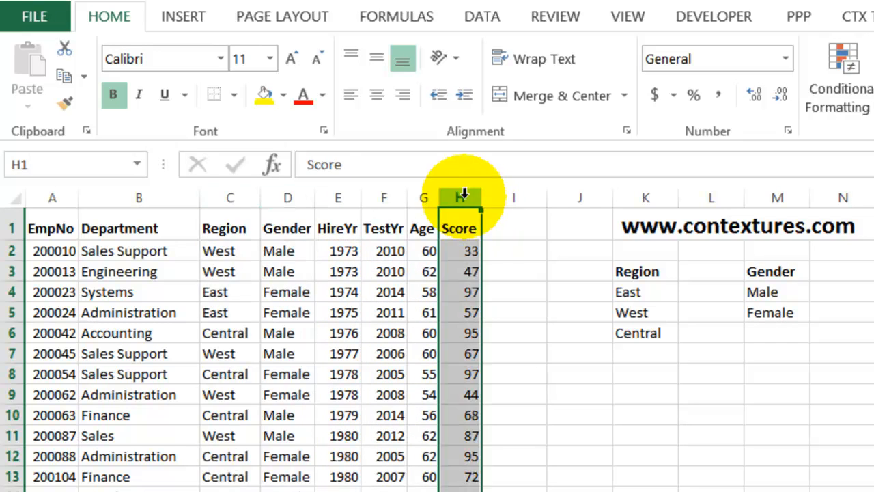
mouse_move(482, 254)
left_mouse_down()
mouse_move(493, 254)
mouse_move(481, 256)
left_mouse_up()
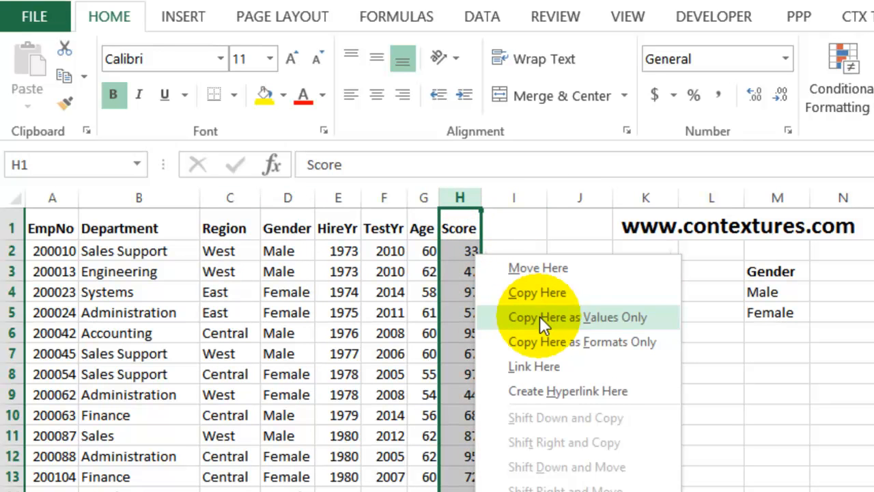
left_click(541, 316)
Inspect the contents of the Score, Region and Gender cells in row 2 for remaining formulas
left_click(458, 250)
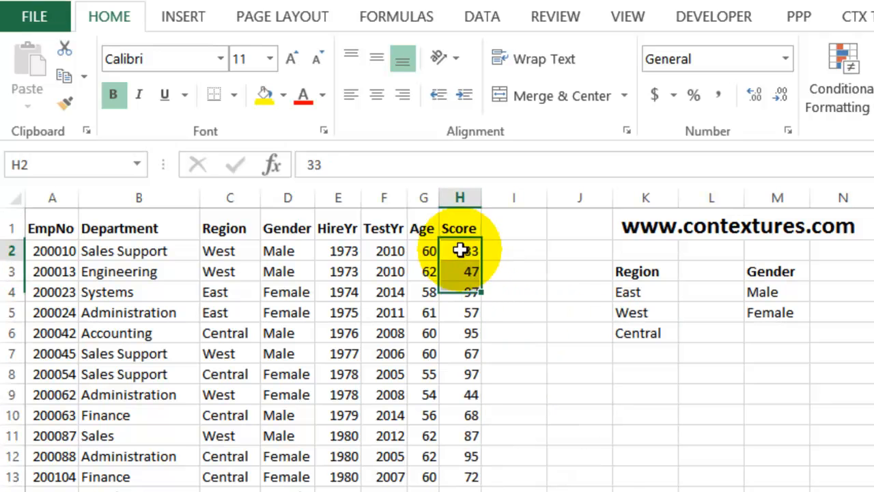
left_click(227, 250)
left_click(282, 250)
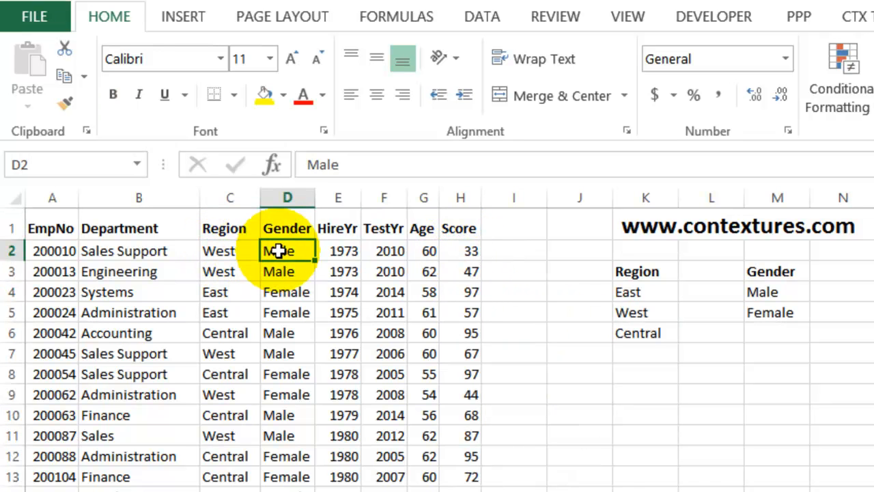
left_click(454, 251)
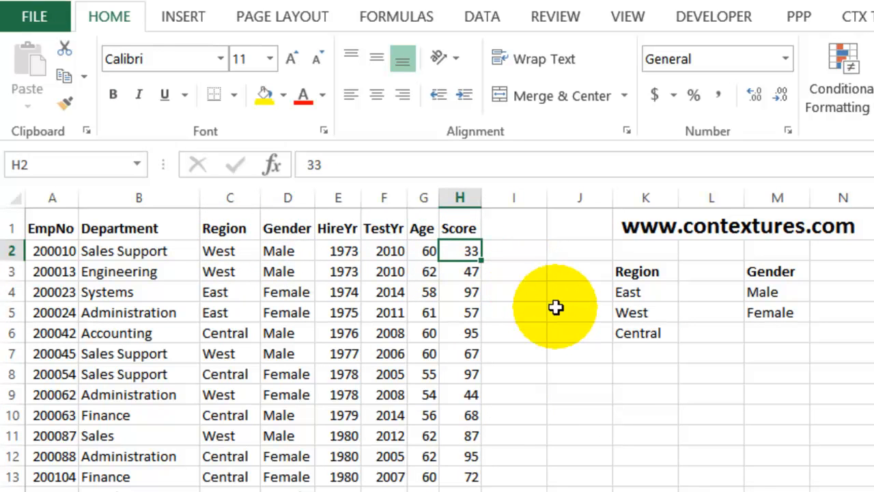